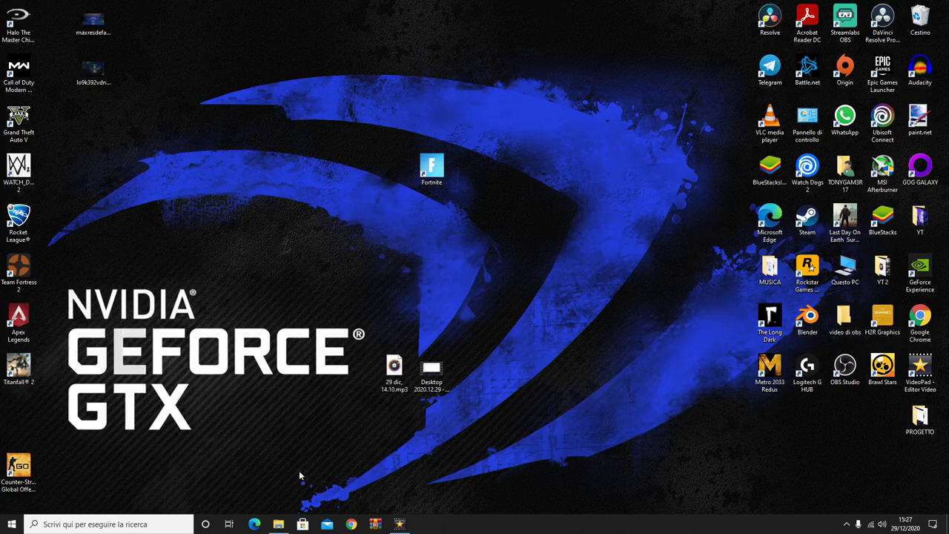
Open the Volume (D:) drive from Questo PC in File Explorer
left_click(280, 525)
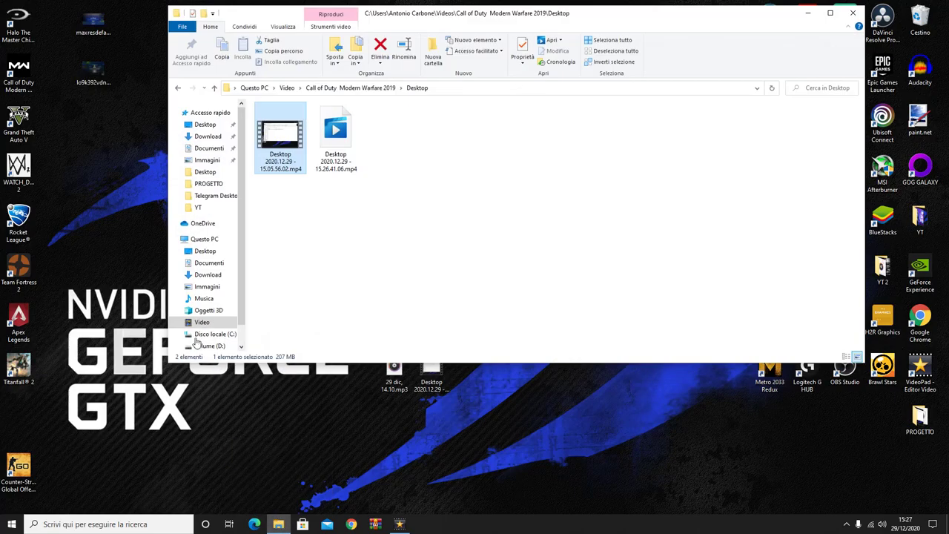
left_click(197, 240)
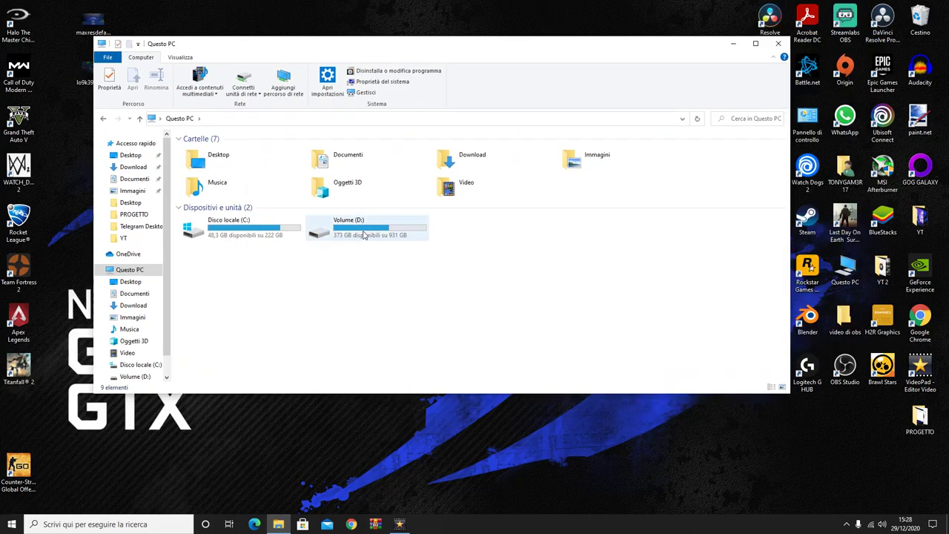
left_click(385, 231)
double_click(386, 231)
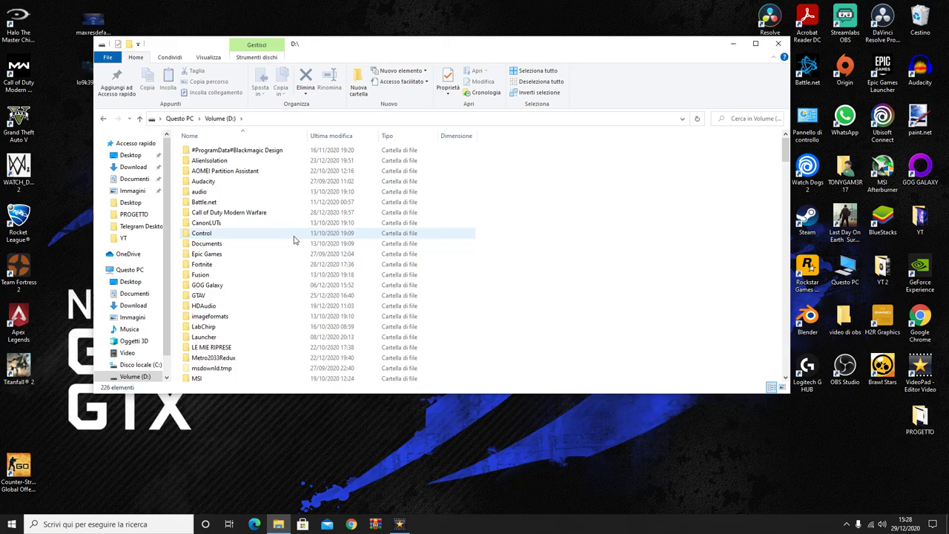
Find the Fortnite folder on the D: drive and go into its FortniteGame\Binaries subfolder
scroll(272, 202, "down", 5)
scroll(271, 202, "up", 2)
scroll(271, 202, "down", 2)
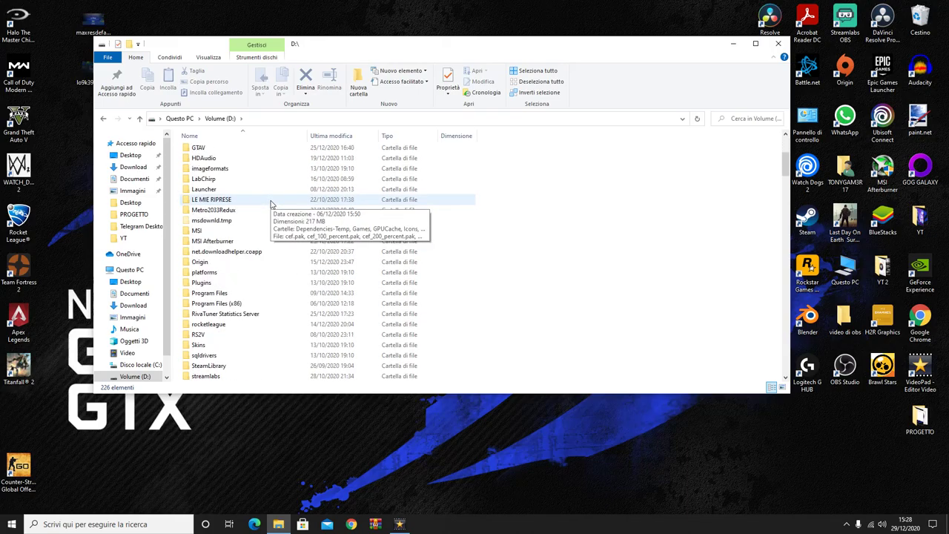
scroll(271, 203, "down", 4)
scroll(271, 203, "up", 2)
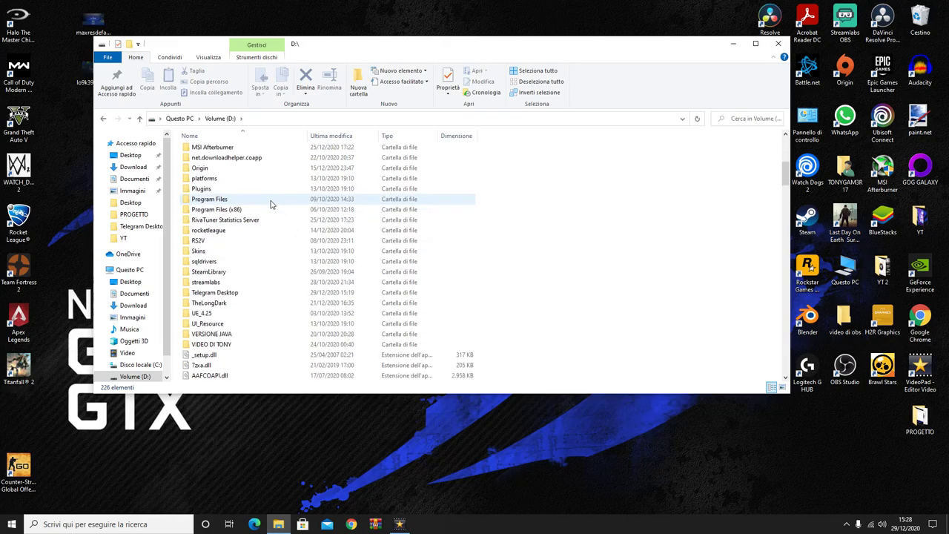
scroll(271, 204, "up", 7)
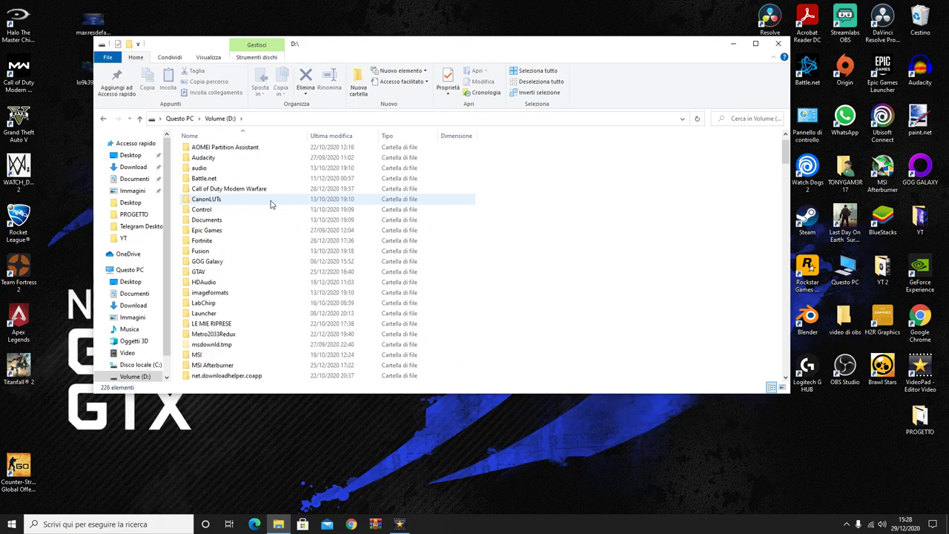
double_click(206, 265)
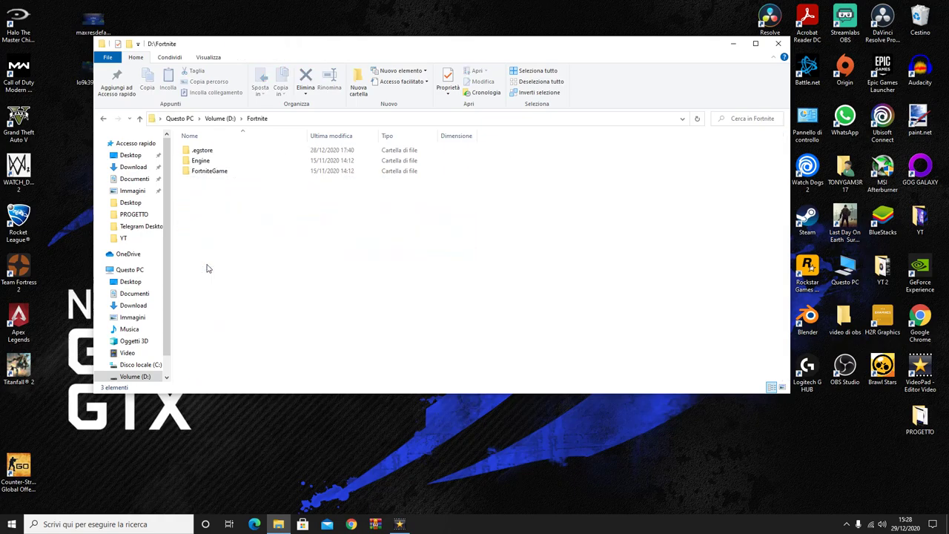
double_click(231, 174)
double_click(215, 152)
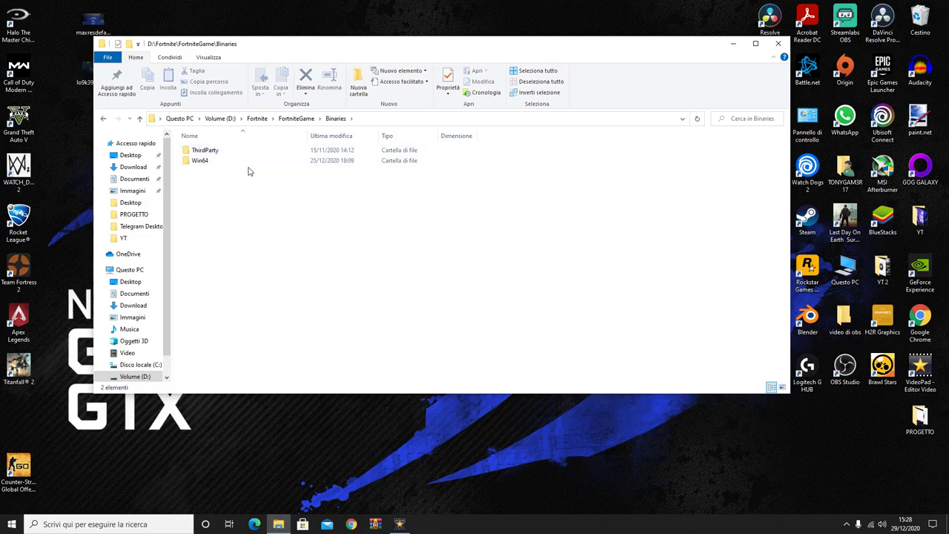
Extend the folder path with \Win64 to enter that folder, and open its EasyAntiCheat subfolder
mouse_move(227, 174)
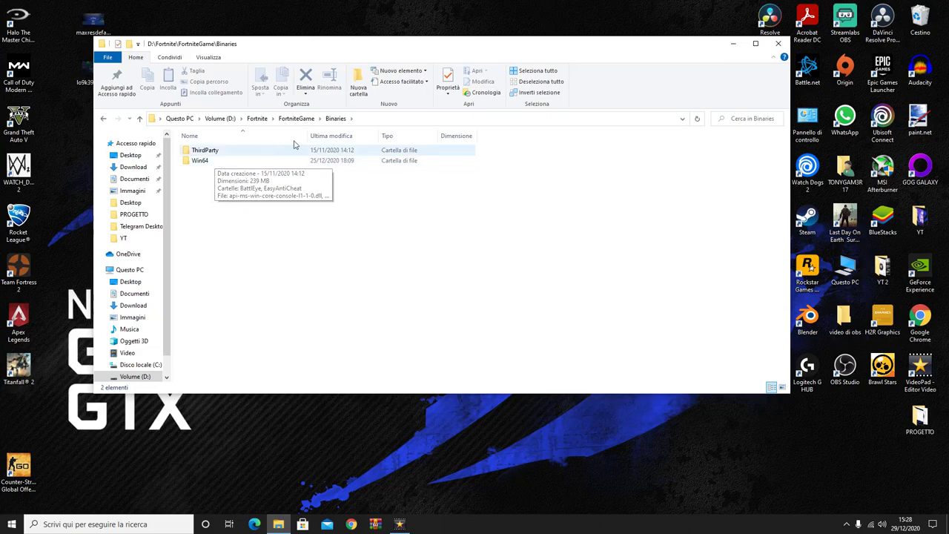
left_click(367, 122)
left_click(364, 124)
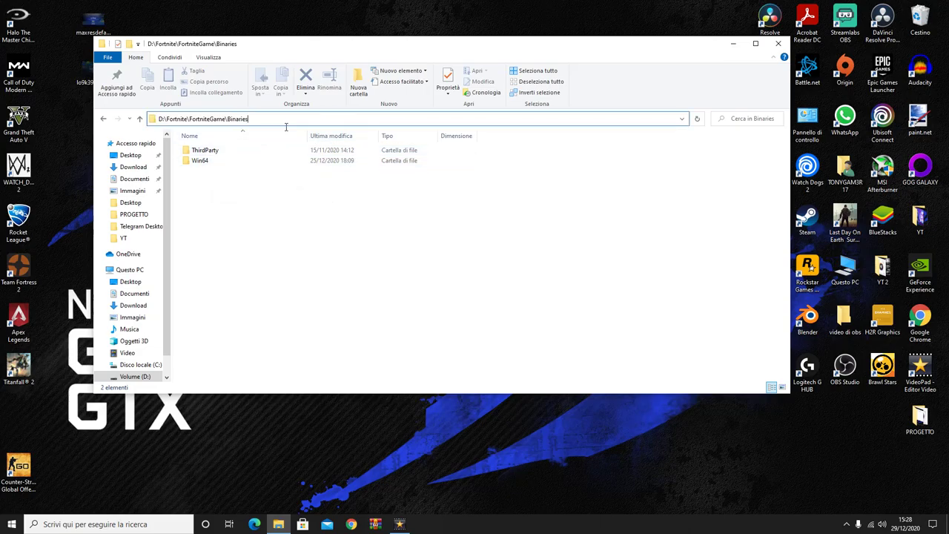
type("\\")
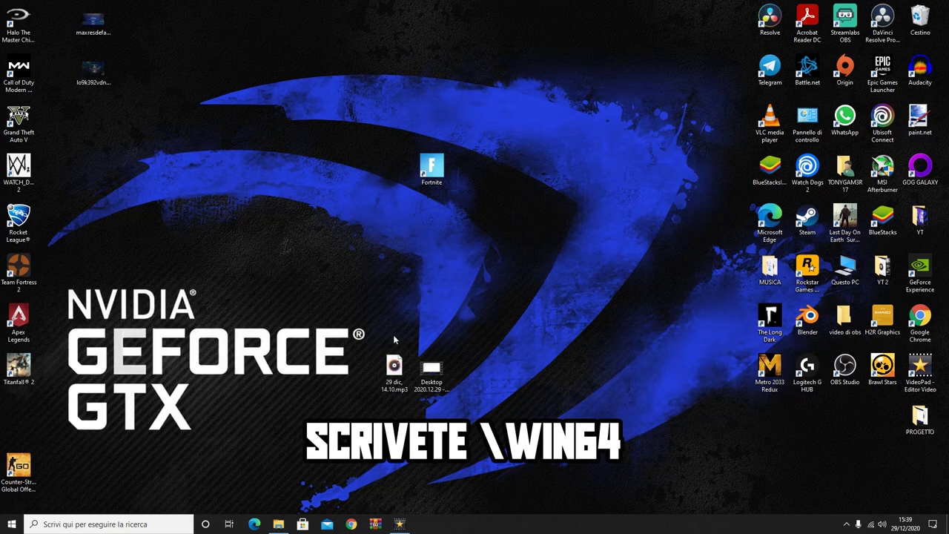
left_click(278, 525)
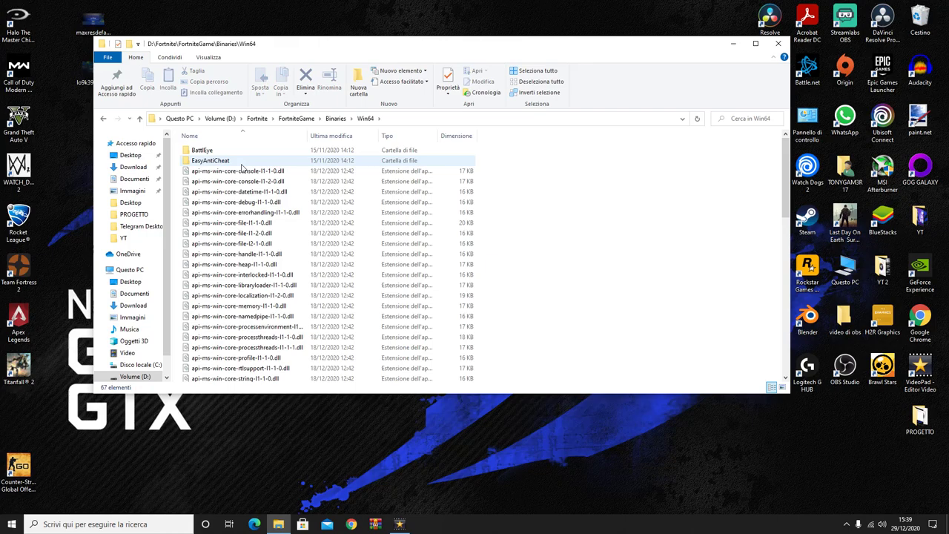
double_click(241, 164)
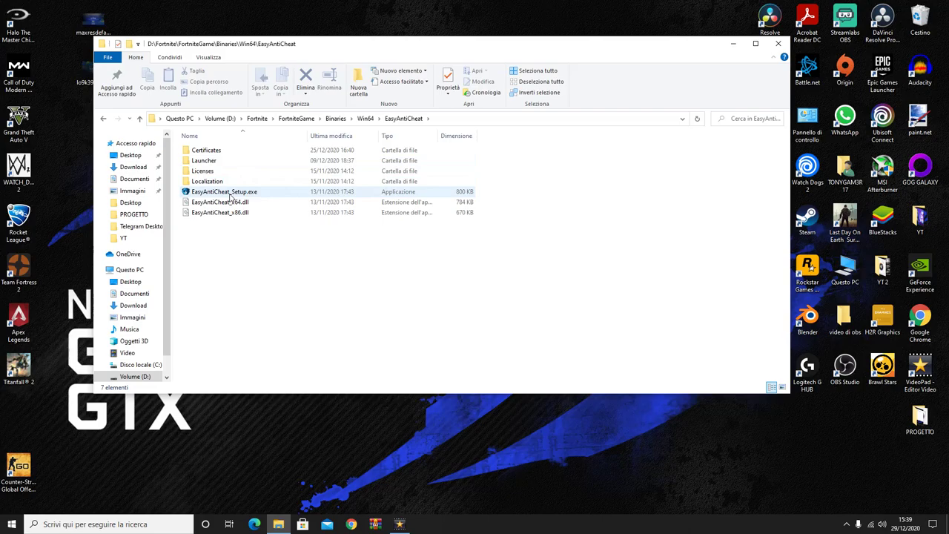
Run EasyAntiCheat_Setup.exe and allow it to make changes to the device
double_click(229, 193)
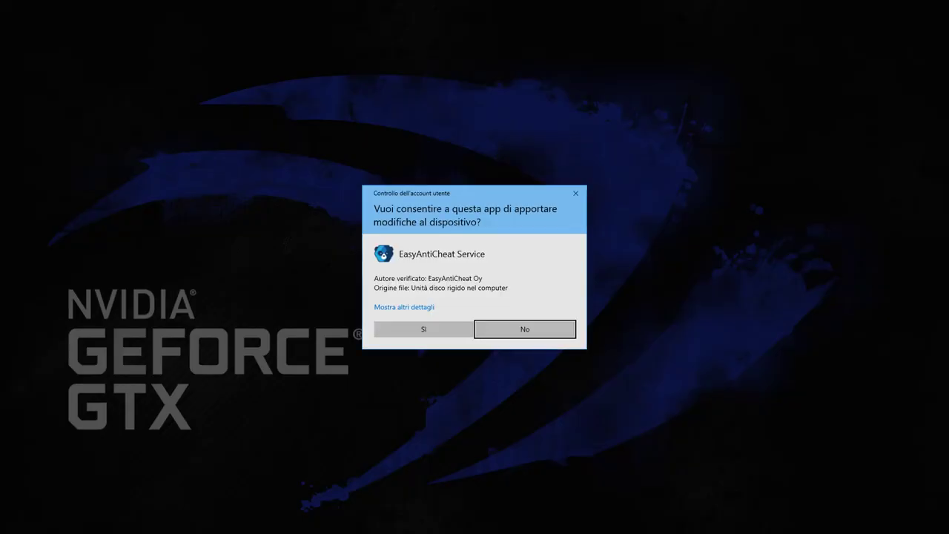
left_click(400, 333)
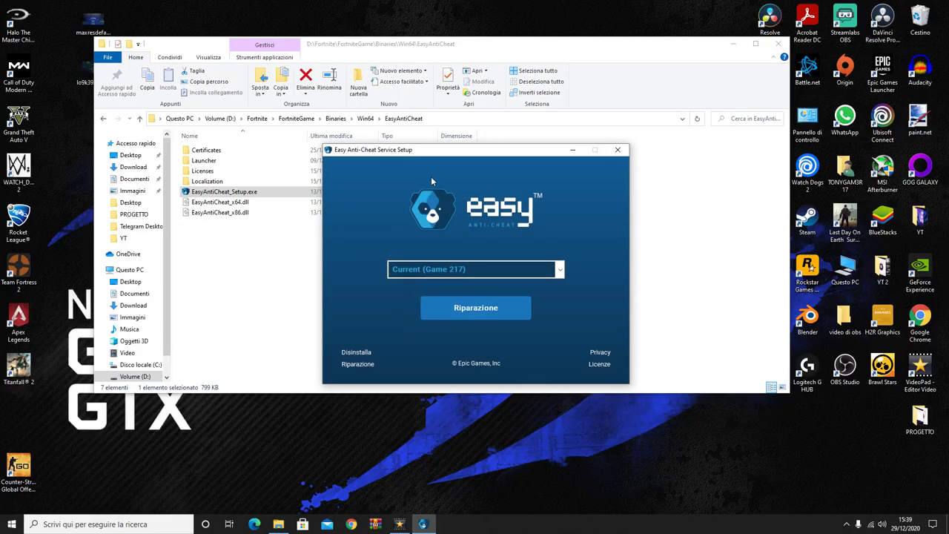
left_click_drag(454, 156, 437, 115)
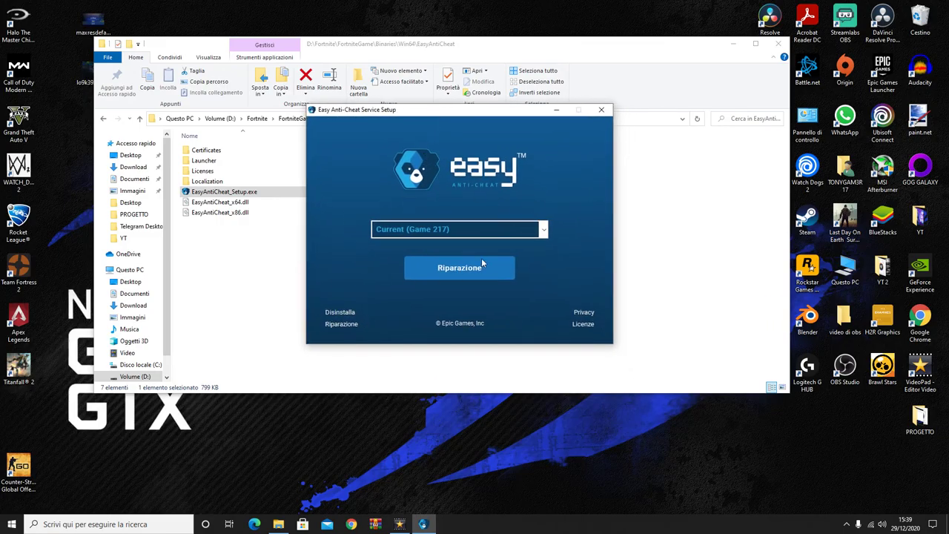
Check the game selection in the Easy Anti-Cheat setup, and close the setup and the folder window
left_click(478, 231)
left_click(492, 235)
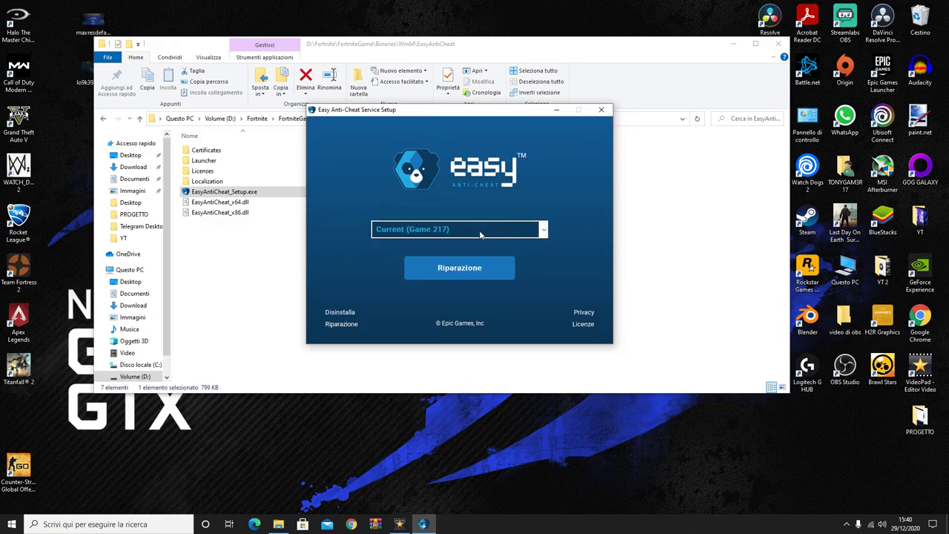
left_click(475, 231)
left_click(480, 235)
left_click(601, 110)
left_click(777, 43)
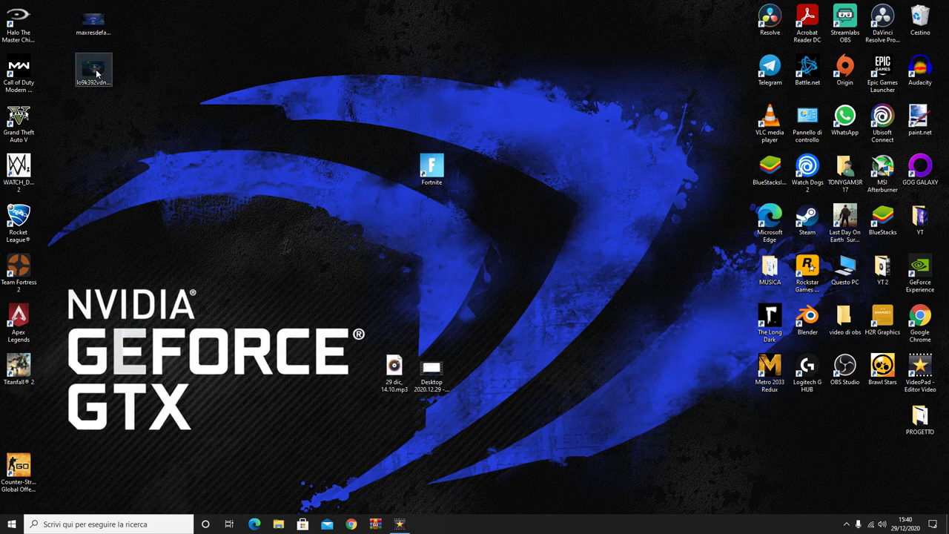
View the error screenshots lo9k392vdnx01.png and maxresdefault.jpg from the desktop, closing each one
left_click_drag(97, 73, 252, 120)
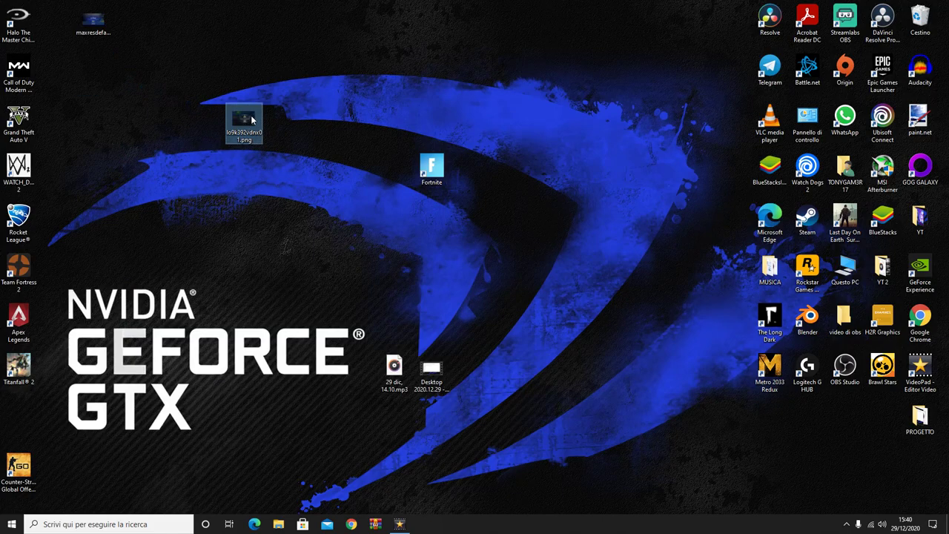
double_click(252, 119)
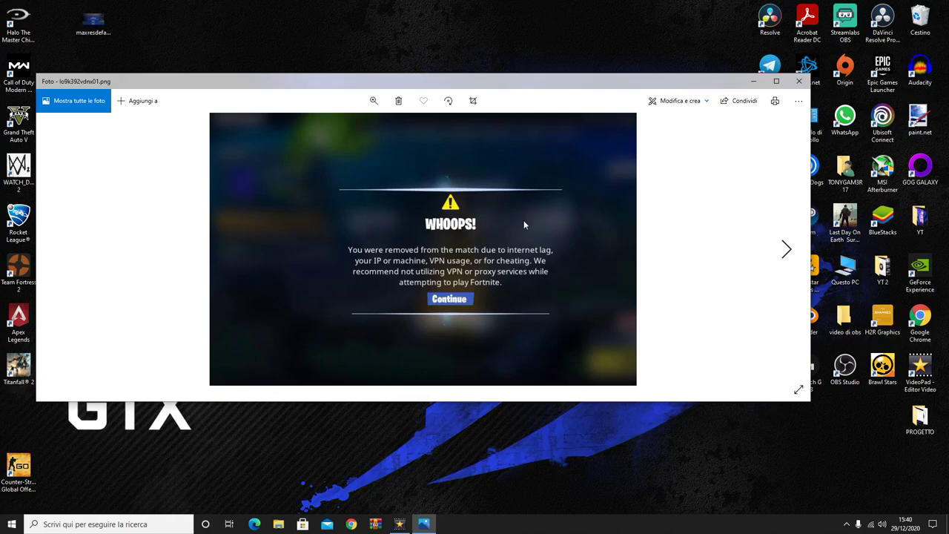
left_click(798, 80)
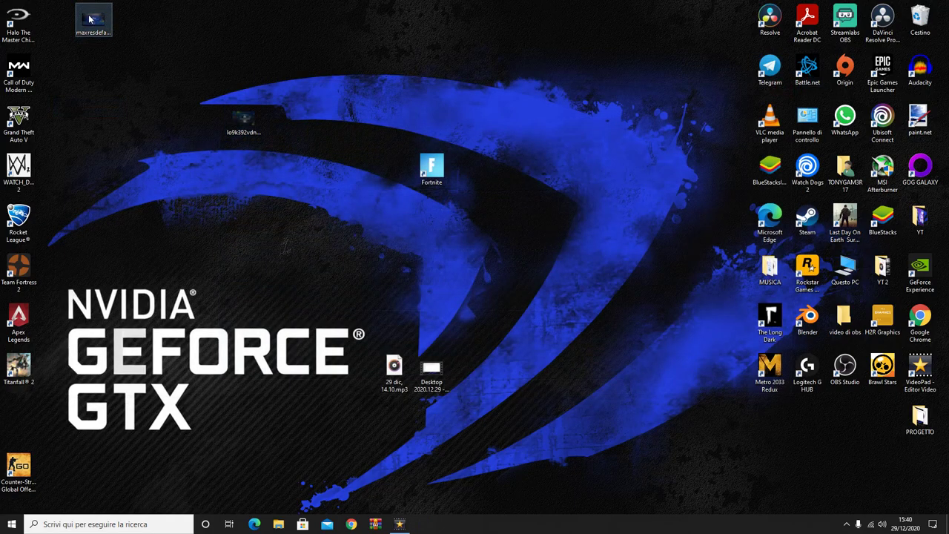
double_click(89, 20)
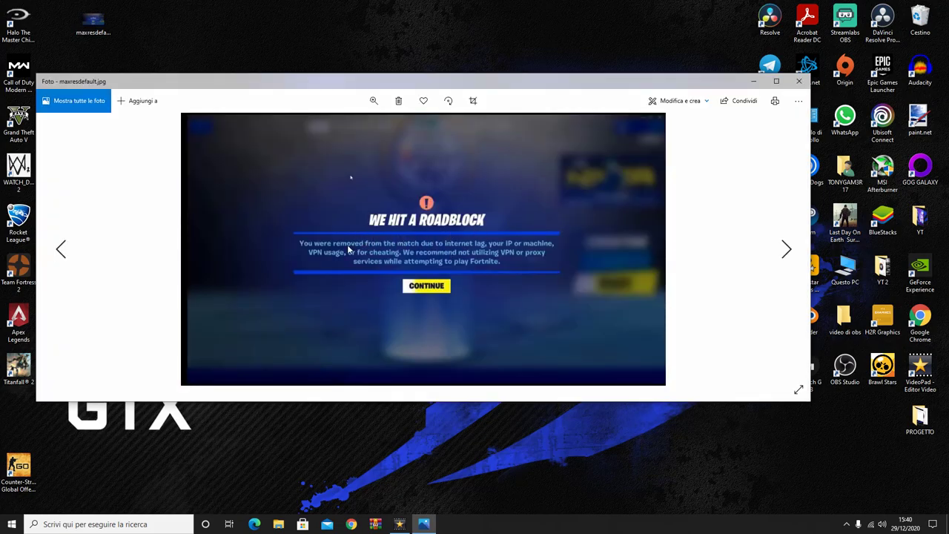
left_click(805, 86)
Rearrange the desktop icons so the Fortnite shortcut sits between maxresdefault.jpg and lo9k392vdnx01.png
left_click_drag(420, 180, 347, 132)
left_click_drag(247, 118, 416, 130)
left_click_drag(107, 30, 318, 122)
left_click_drag(455, 69, 252, 79)
left_click(254, 79)
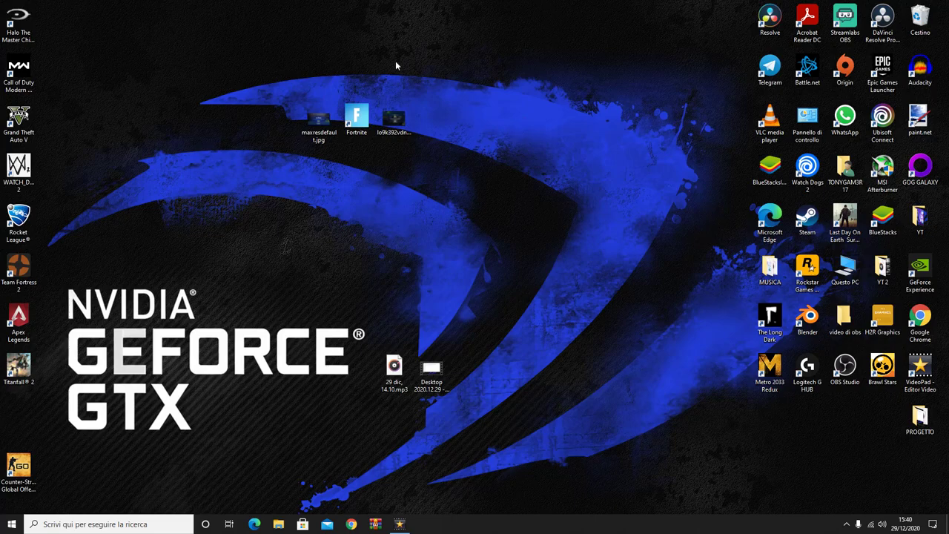
left_click_drag(19, 71, 357, 70)
left_click_drag(324, 24, 395, 35)
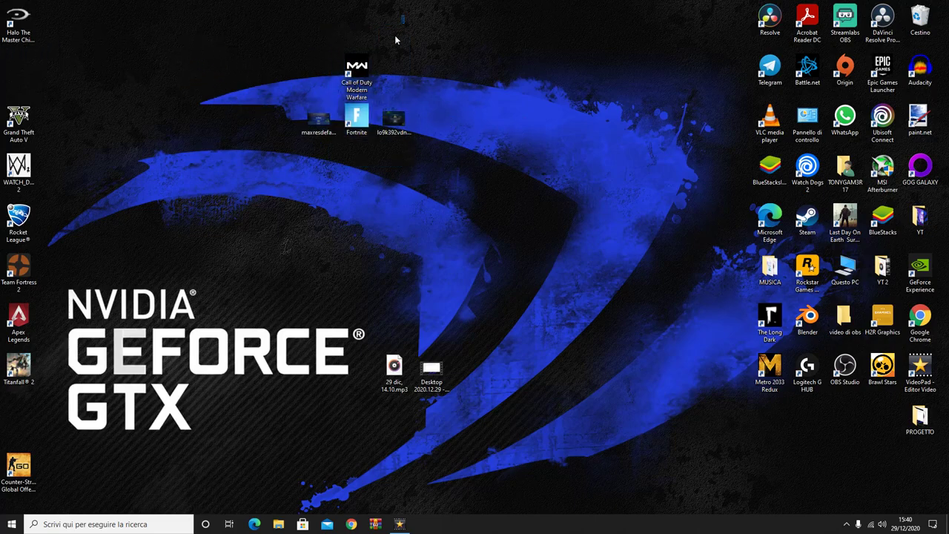
left_click_drag(267, 31, 406, 143)
left_click_drag(286, 28, 448, 177)
left_click(448, 177)
left_click_drag(357, 75, 22, 78)
left_click(368, 181)
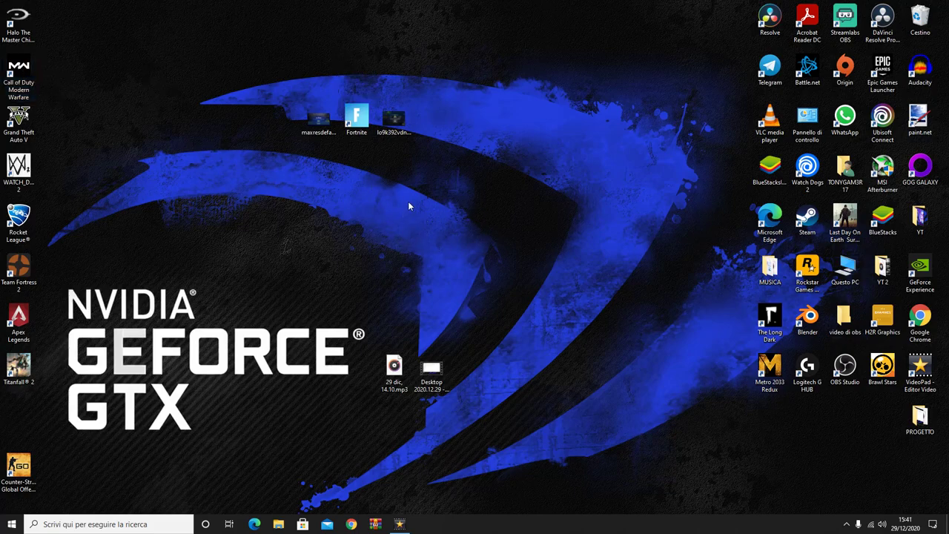